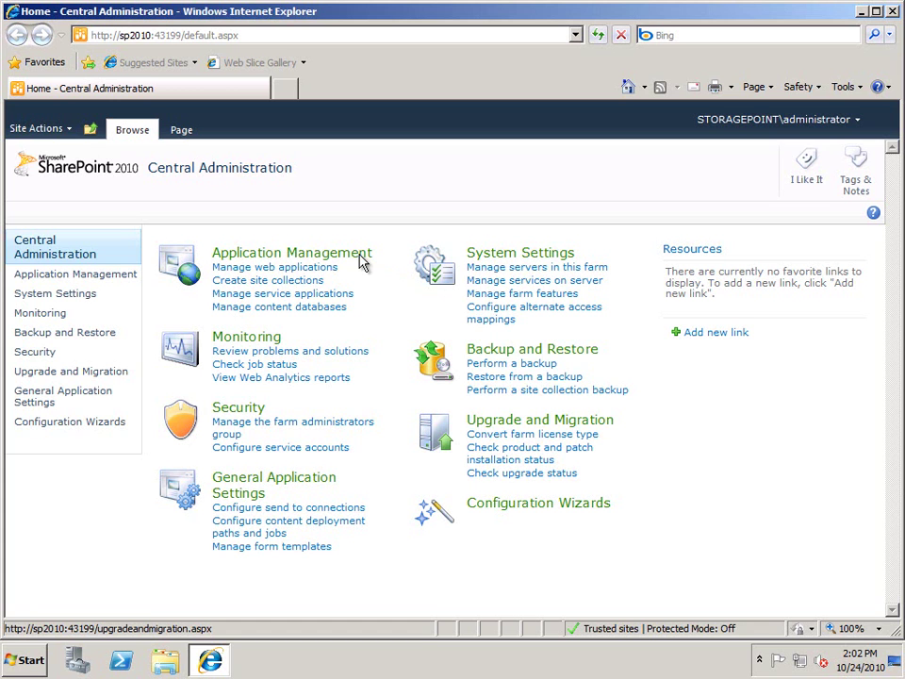
Browse C:\Teams in Explorer to view its four department folders and the 19 Finance files.
click(31, 660)
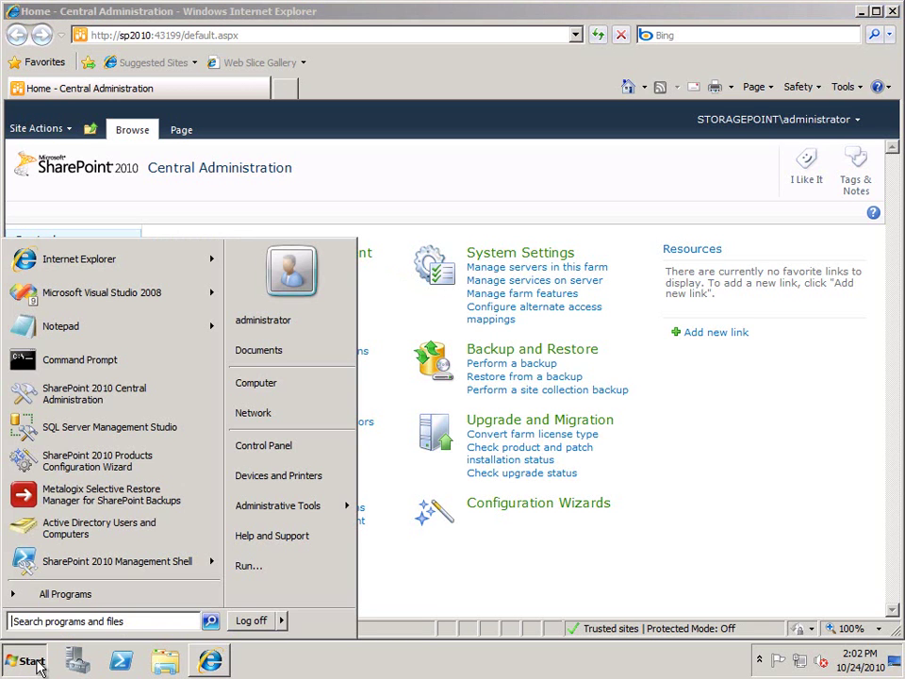
click(277, 394)
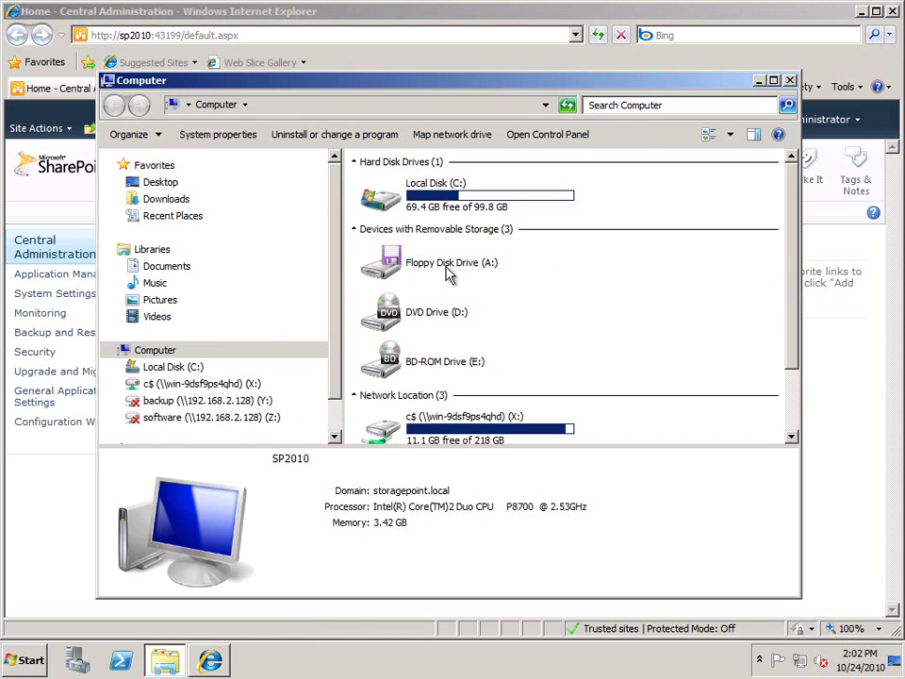
double_click(433, 188)
scroll(509, 302, down, 3)
scroll(509, 302, down, 2)
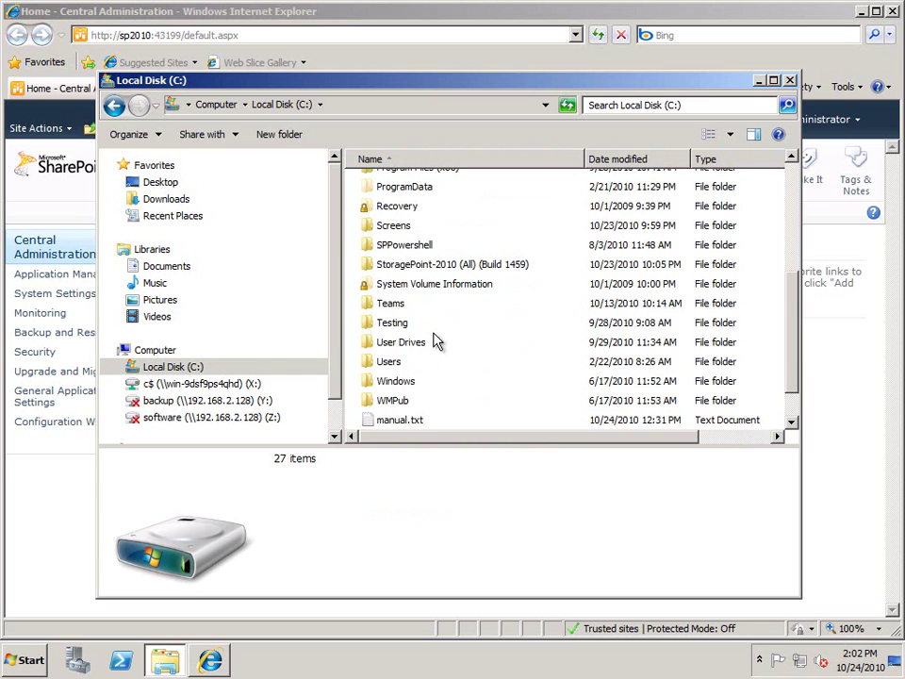
double_click(394, 307)
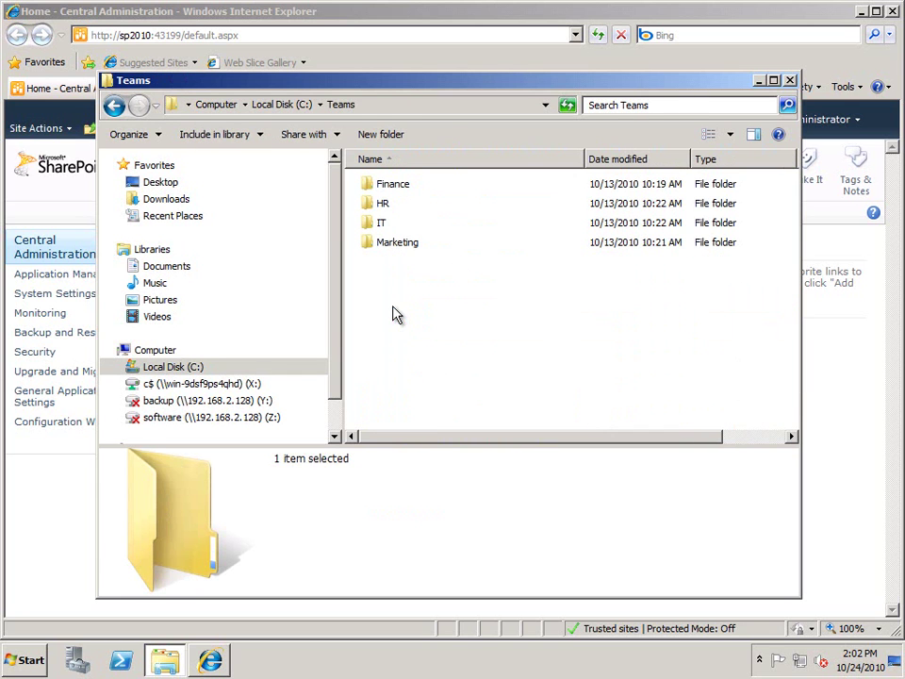
double_click(400, 190)
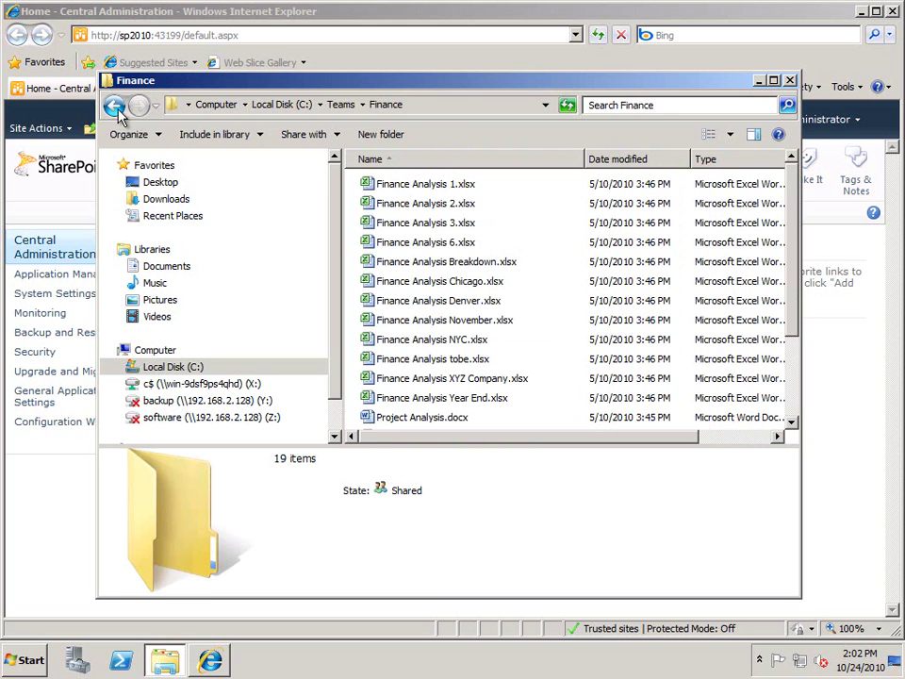
click(114, 106)
Close Explorer and start a new configuration from Application Management's StoragePoint File Share Librarian page.
click(790, 81)
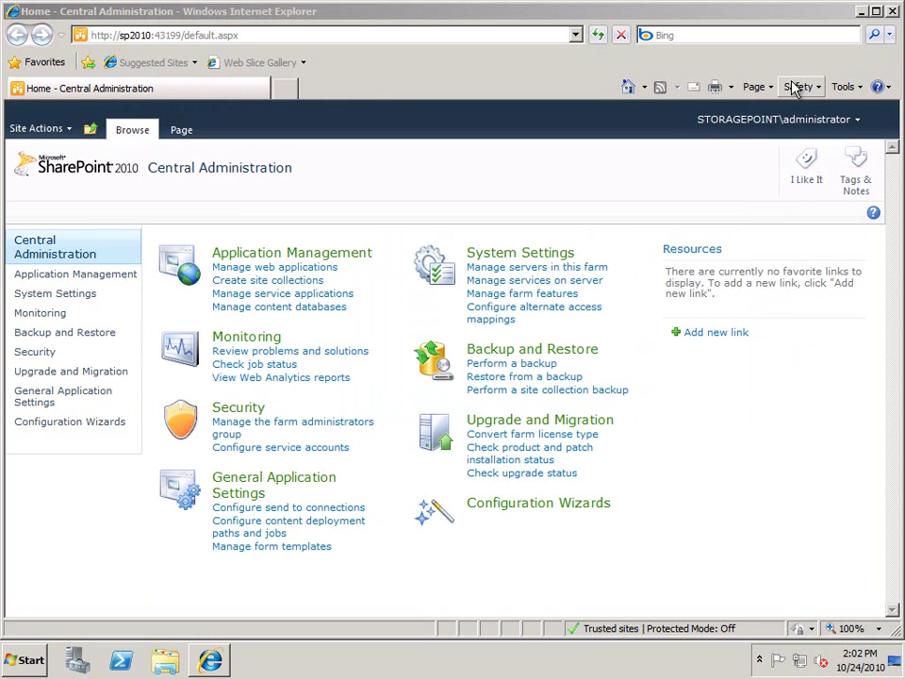
click(340, 256)
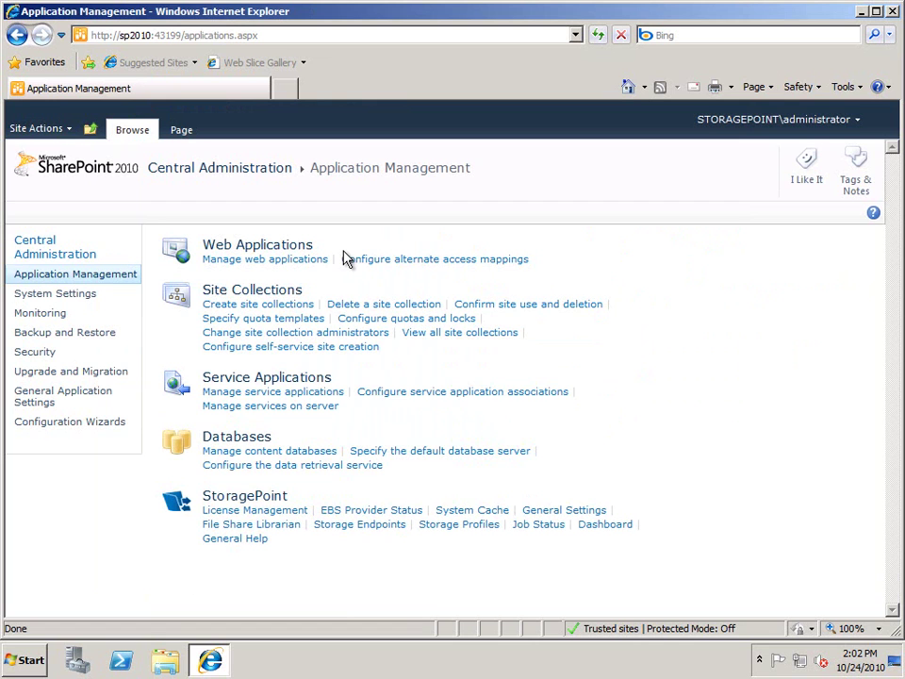
click(287, 530)
click(284, 347)
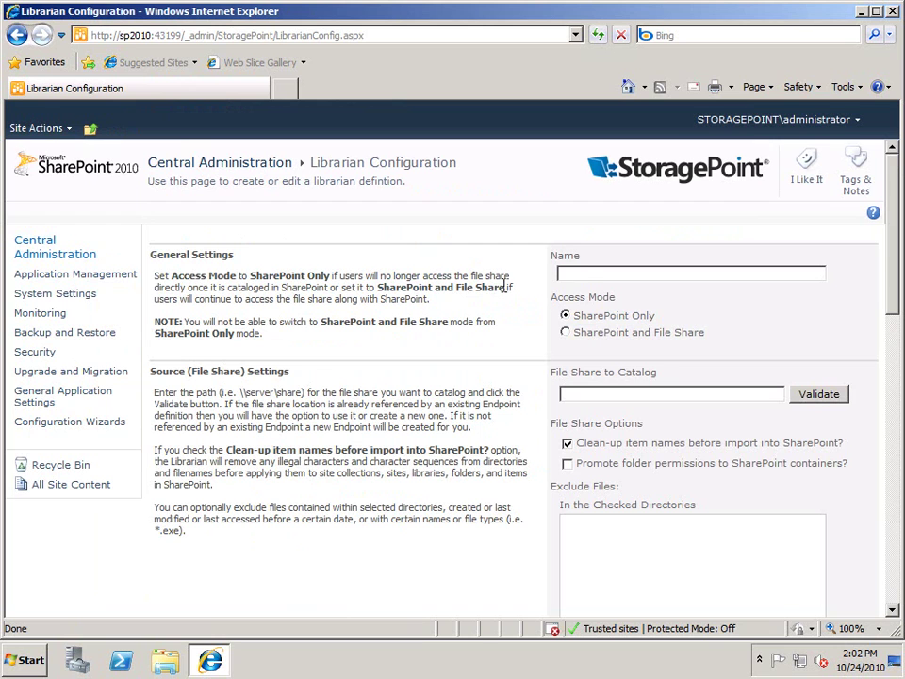
Name the configuration Teams and validate c:\teams as the file share path.
text(Teams)
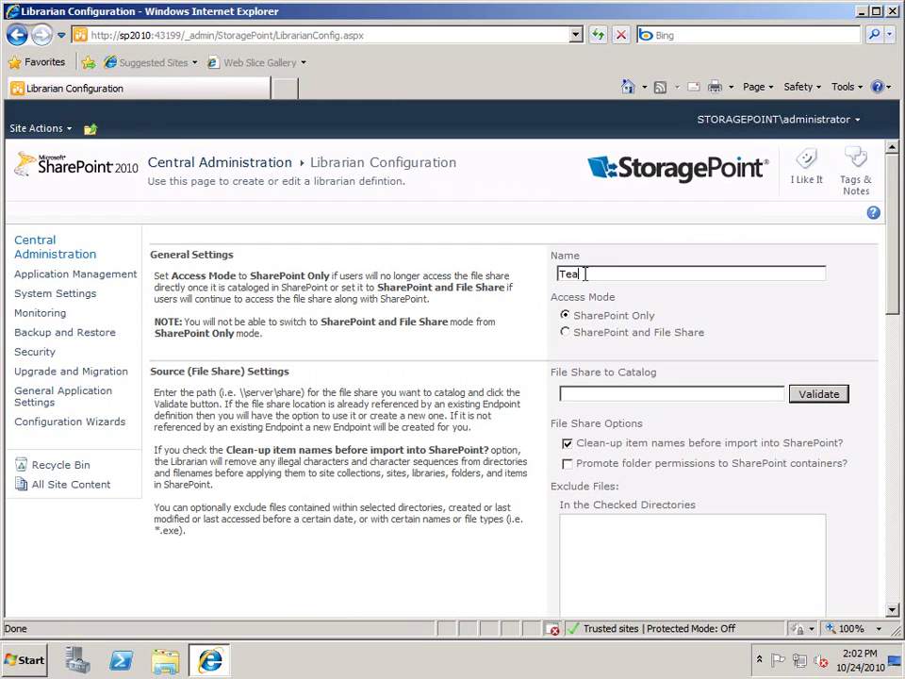
click(596, 393)
click(818, 397)
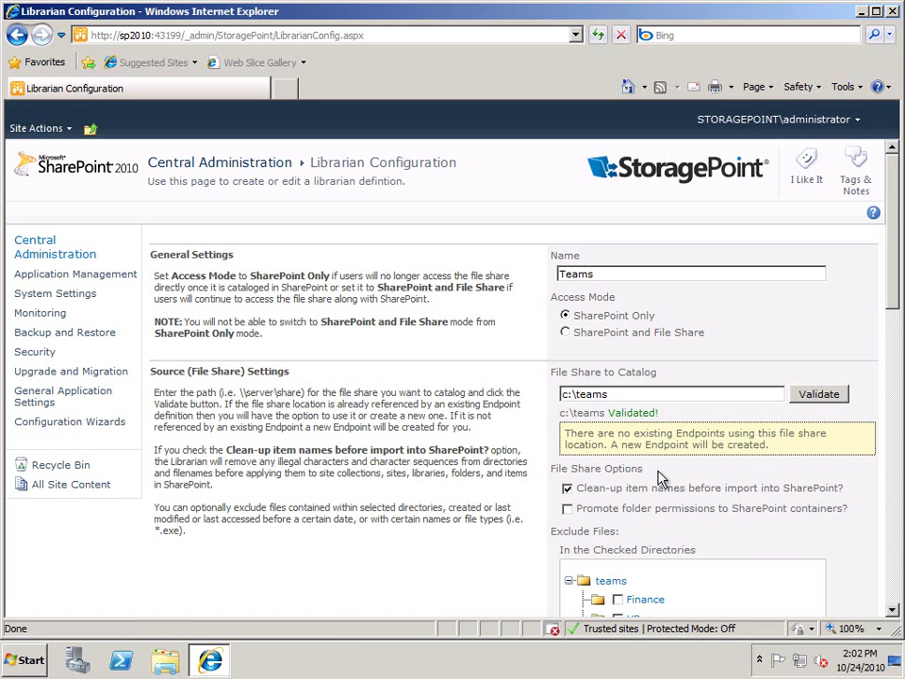
scroll(890, 344, down, 3)
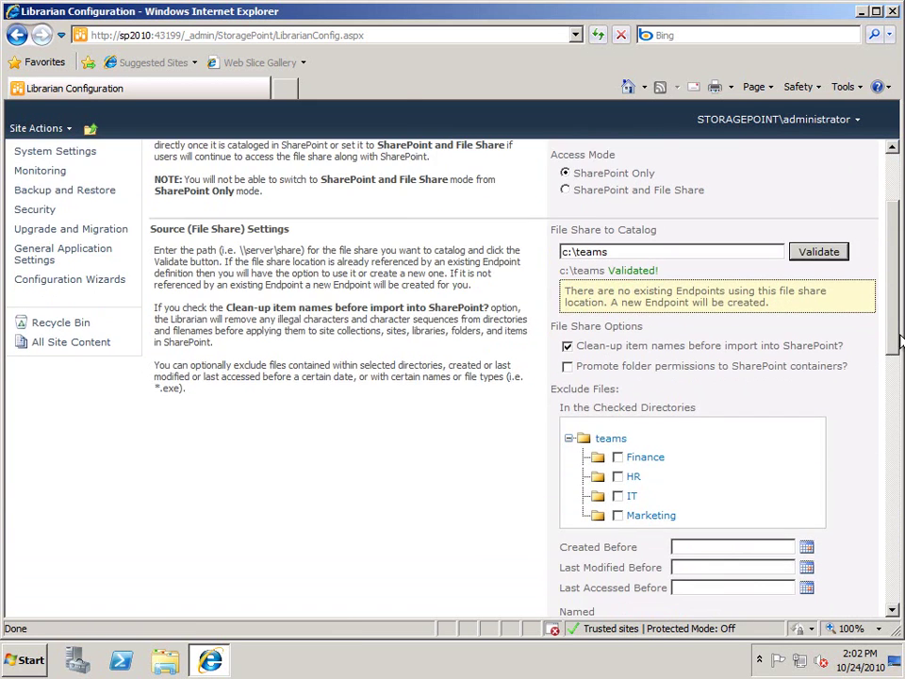
drag(897, 344, 897, 389)
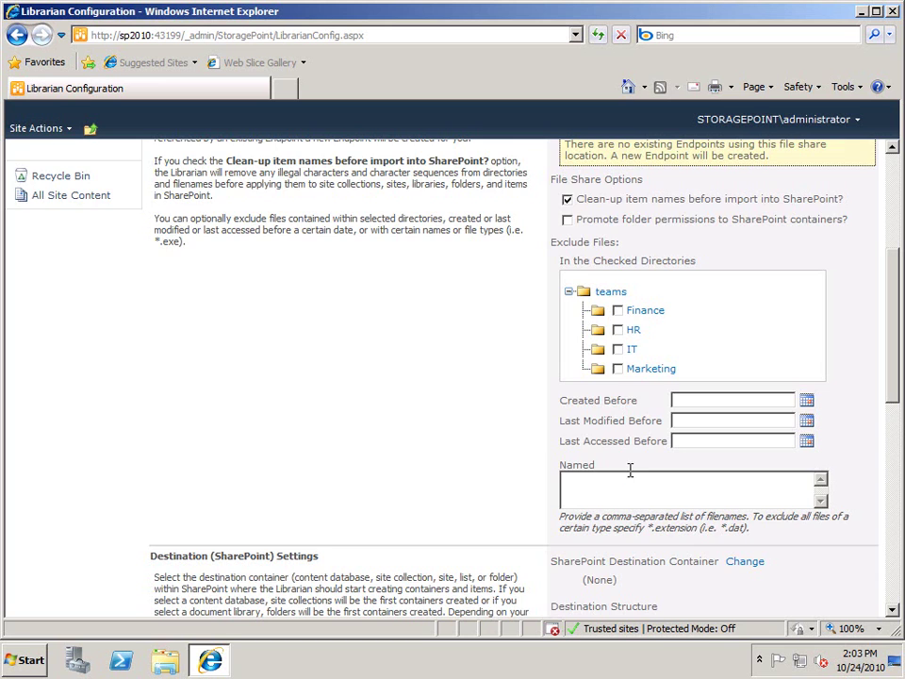
scroll(639, 470, down, 1)
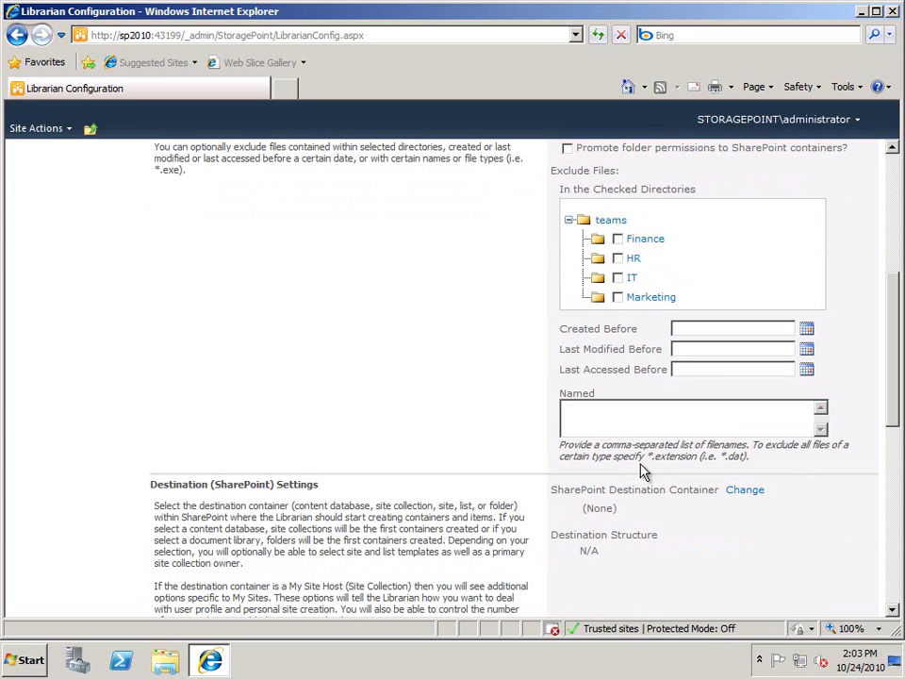
click(747, 491)
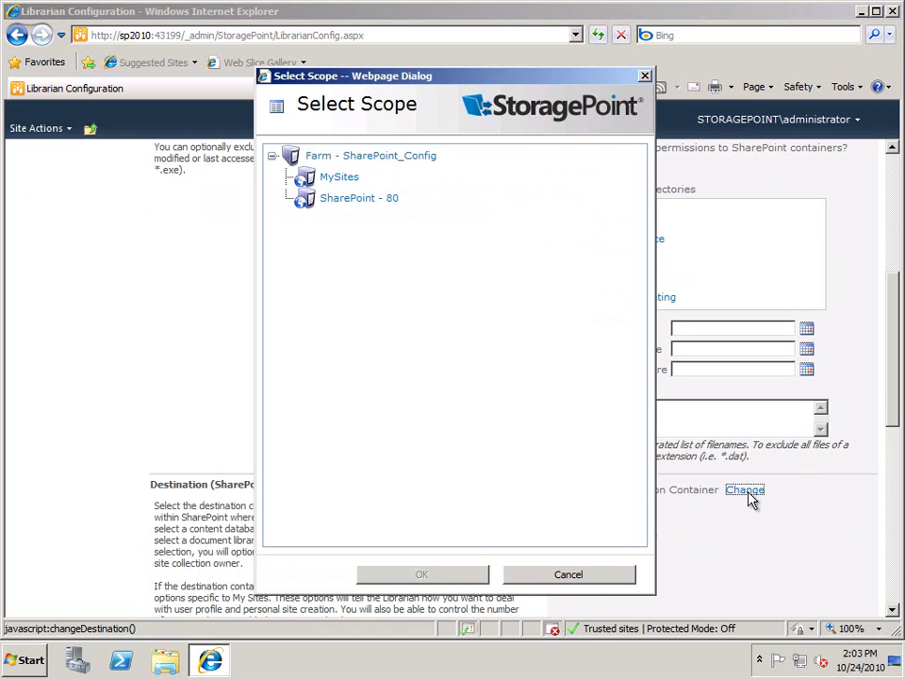
click(356, 201)
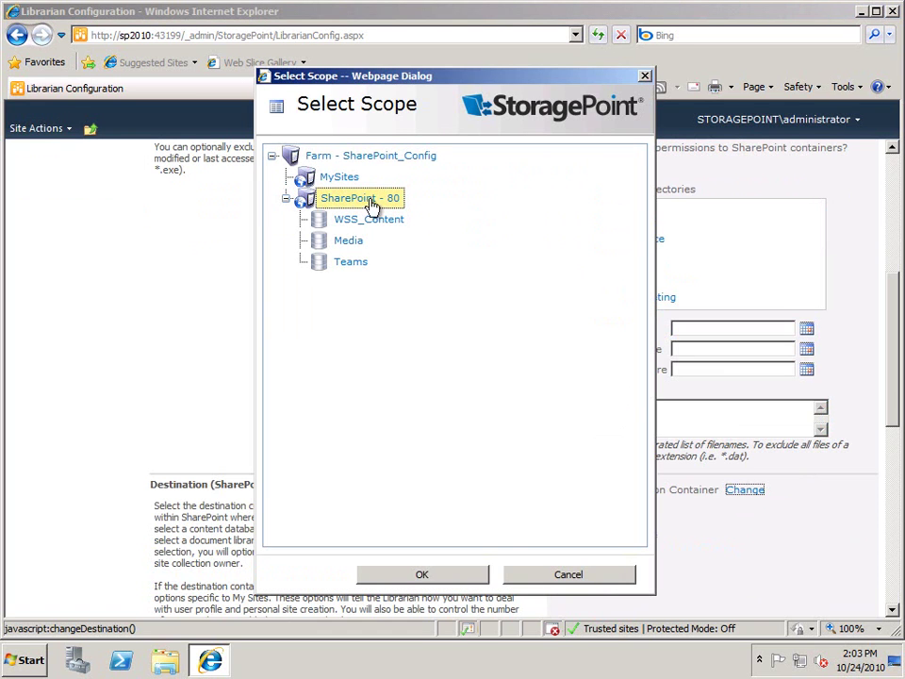
click(352, 263)
click(358, 282)
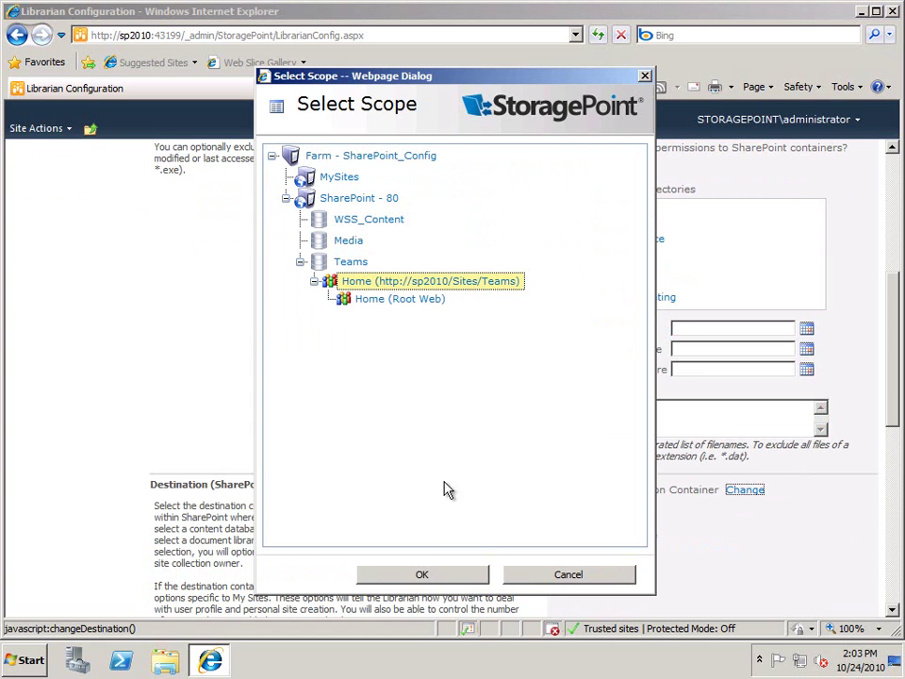
click(424, 576)
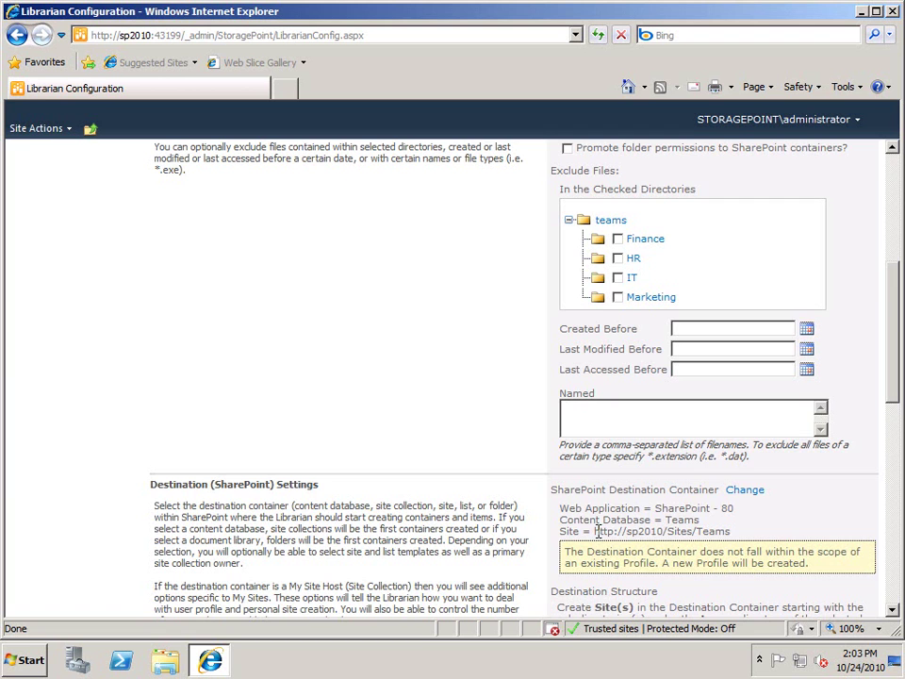
scroll(589, 543, down, 3)
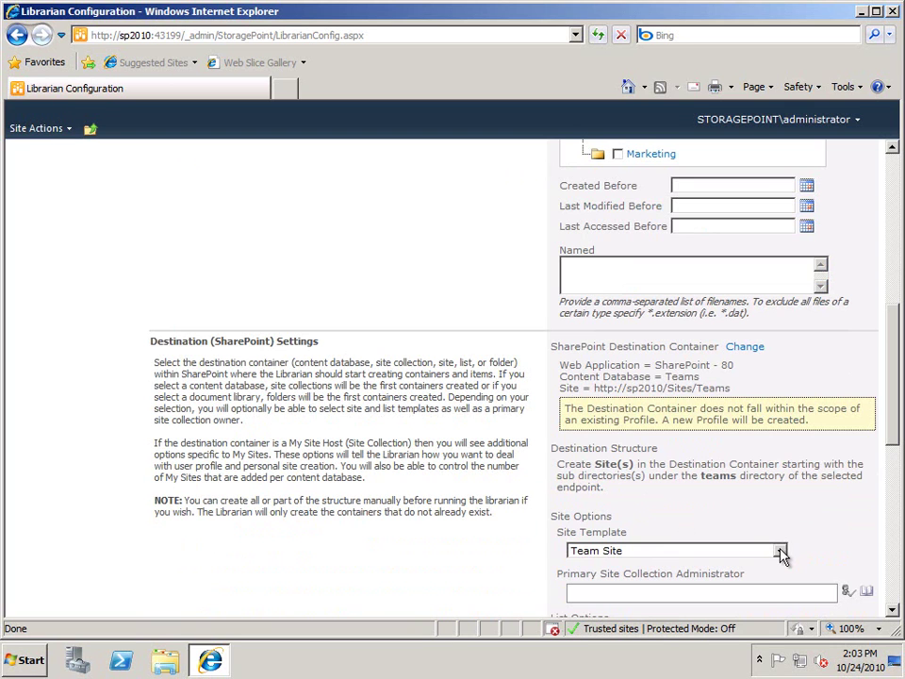
drag(896, 440, 894, 473)
click(779, 437)
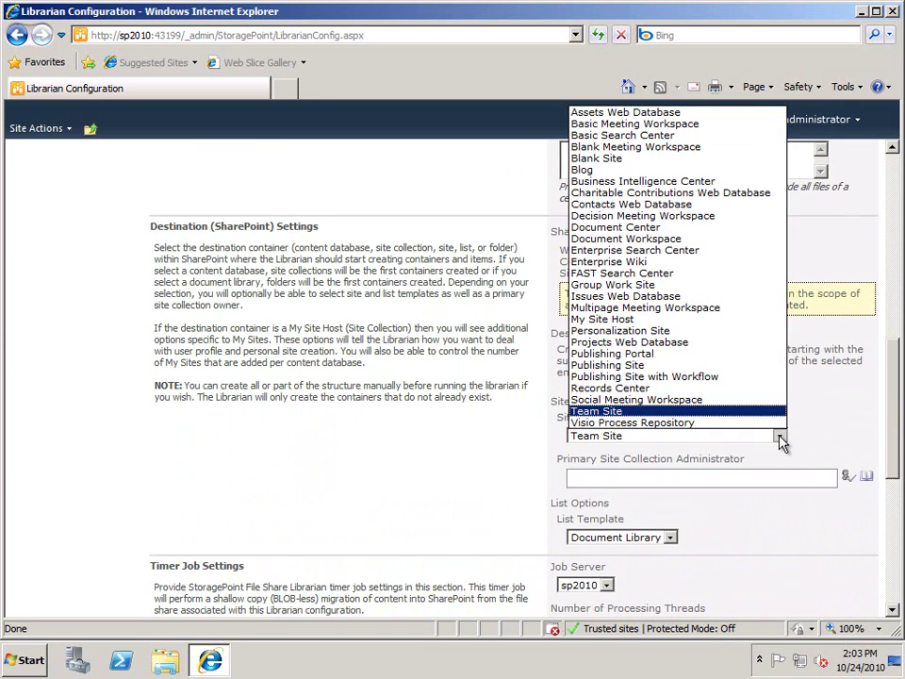
click(779, 436)
click(634, 482)
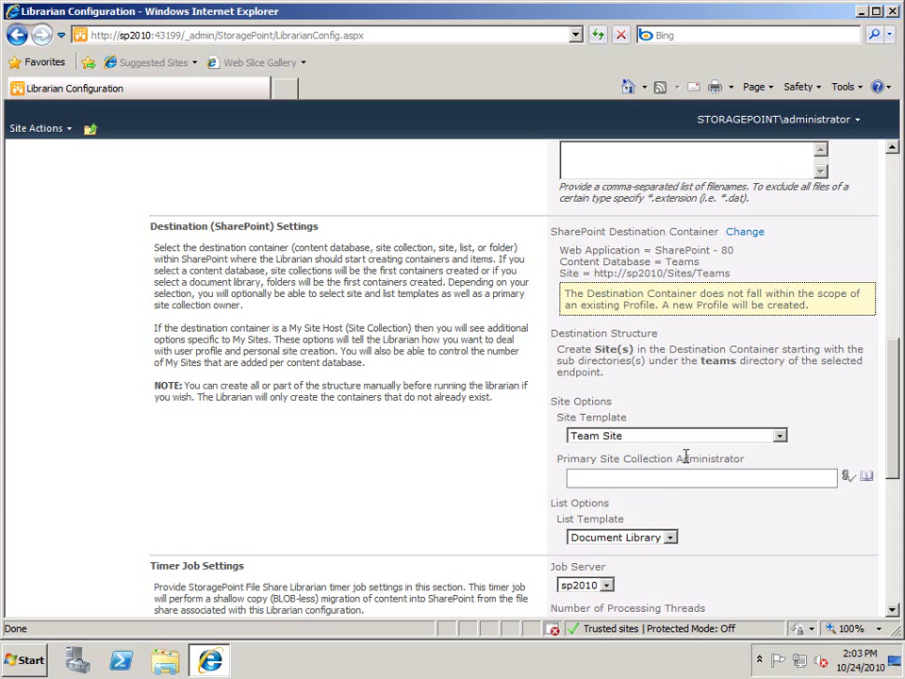
Set processing threads to 4 and turn off 'Simulate and log issues?'.
scroll(565, 490, down, 2)
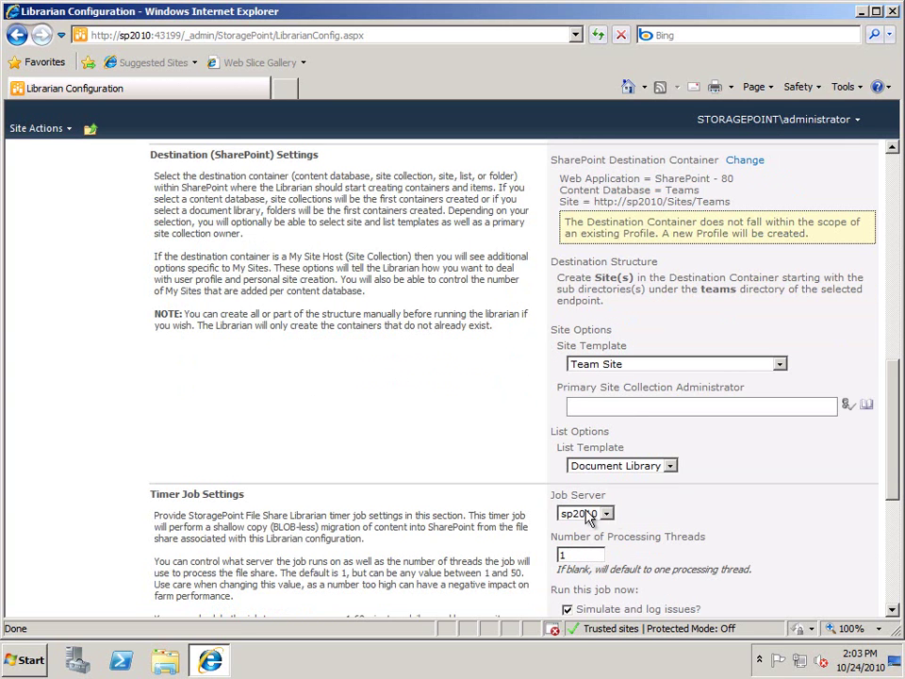
scroll(592, 524, down, 2)
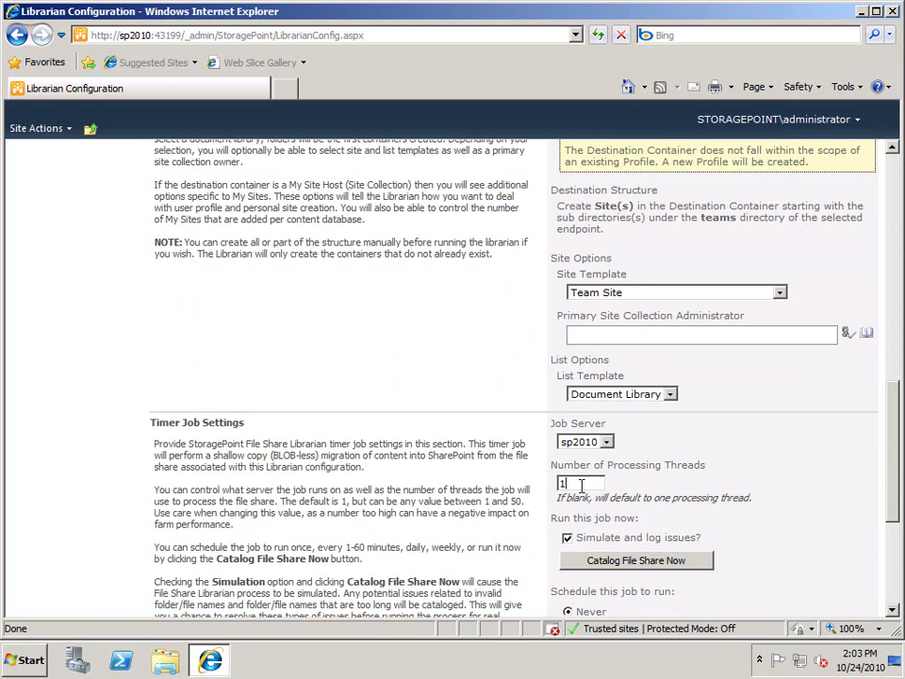
drag(582, 485, 517, 489)
text(4)
click(568, 539)
Run Catalog File Share Now for the Teams share.
scroll(575, 562, down, 3)
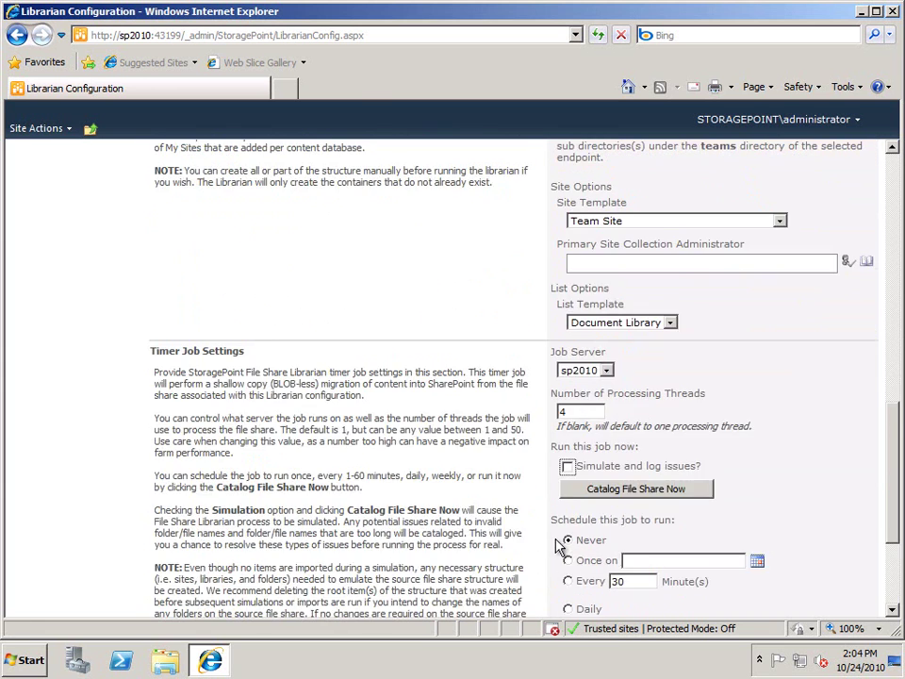
click(649, 424)
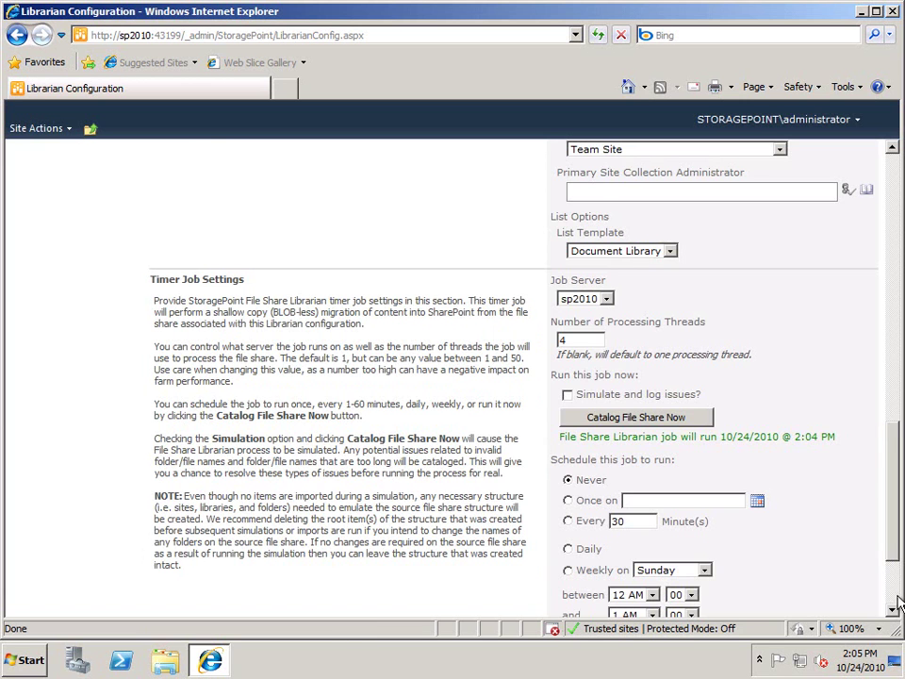
scroll(898, 600, down, 3)
Save the Teams librarian configuration and refresh StoragePoint Job Status to track the catalog job.
click(692, 572)
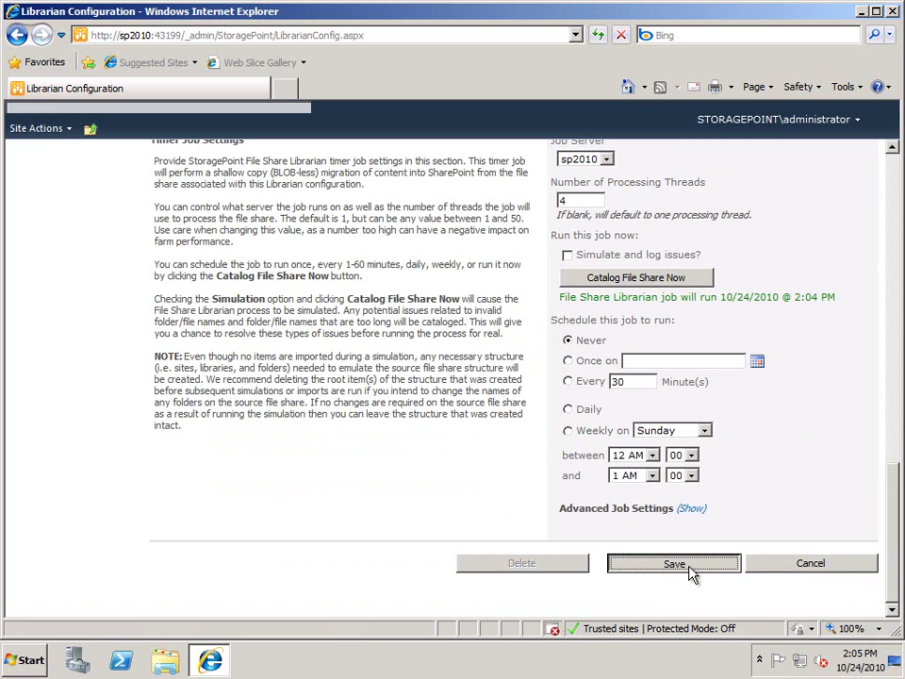
click(811, 381)
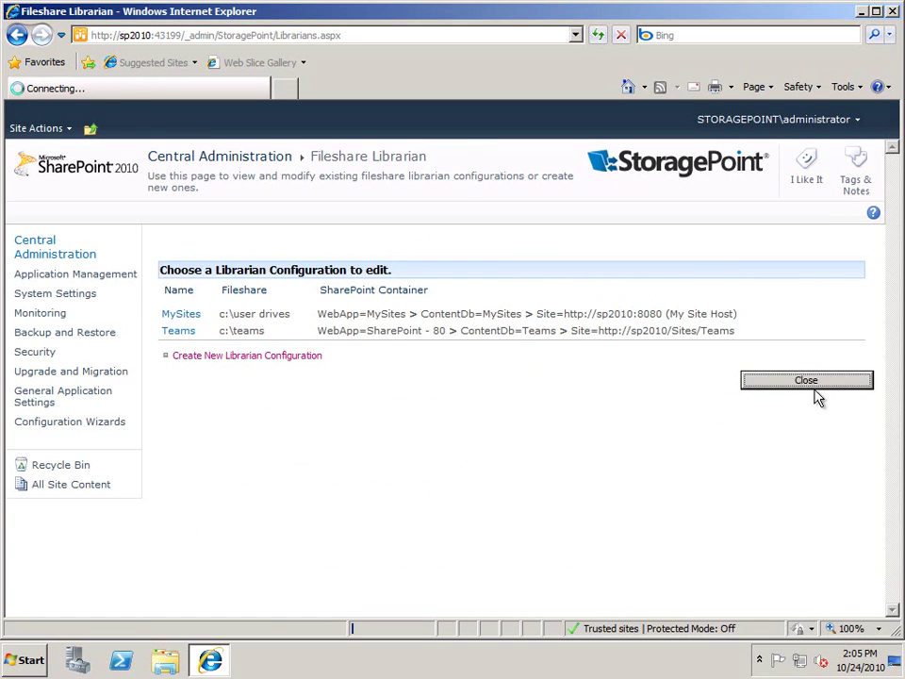
click(538, 525)
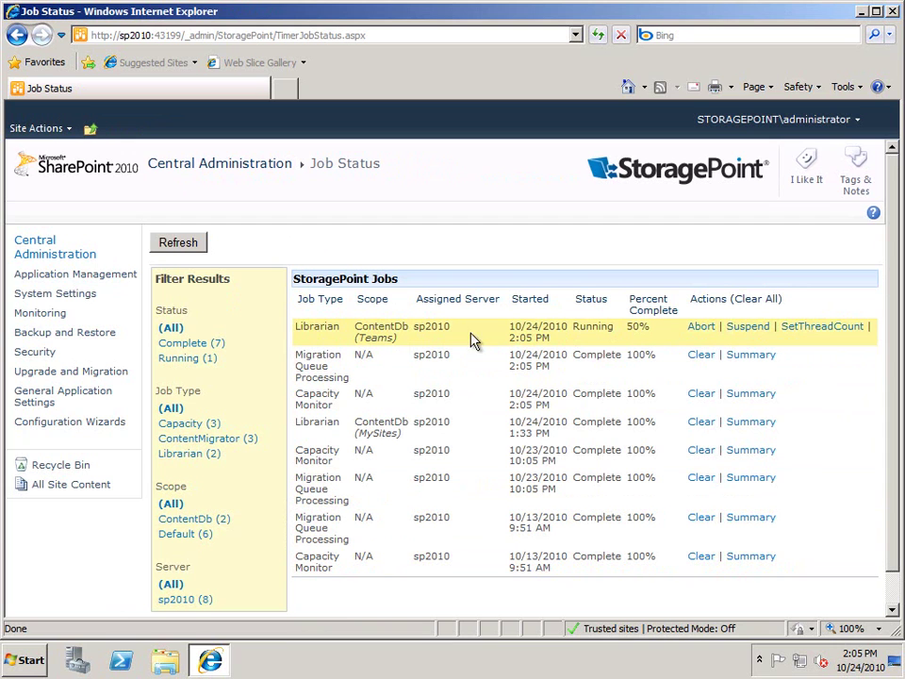
click(162, 244)
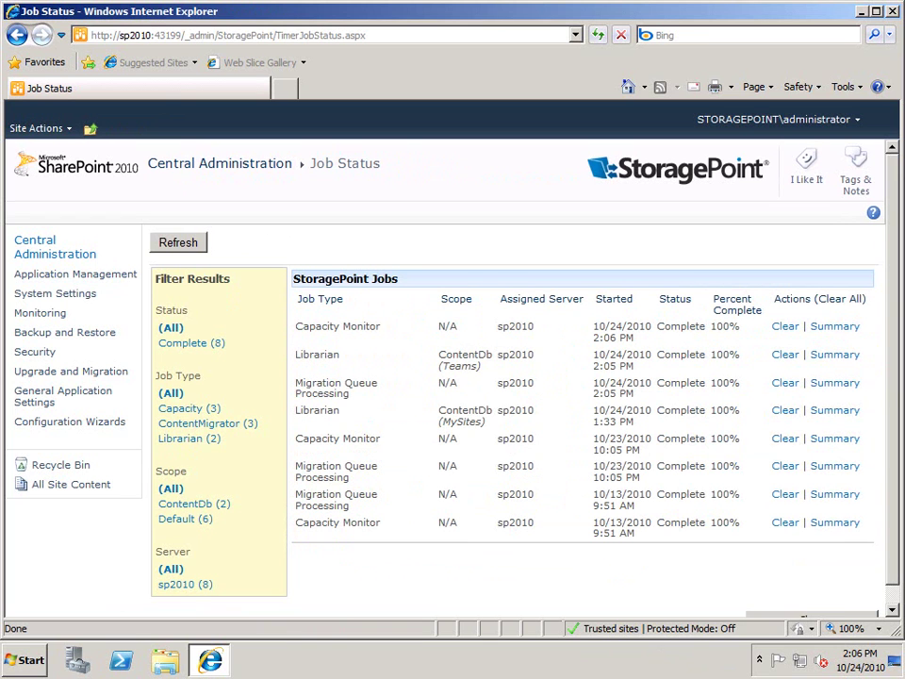
Review the Teams librarian job summary showing 160 items processed and no errors.
click(842, 356)
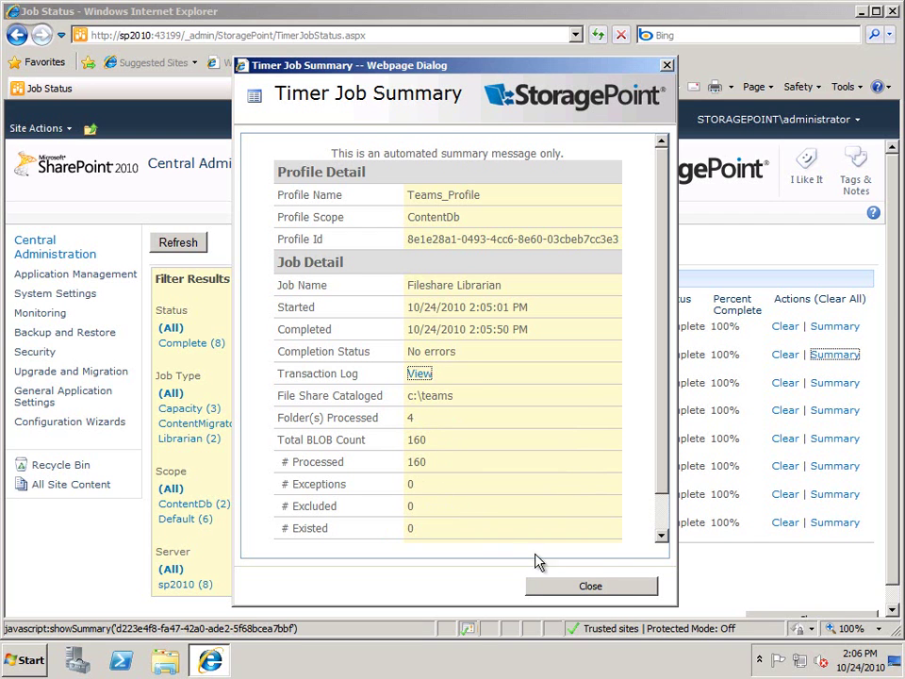
click(624, 590)
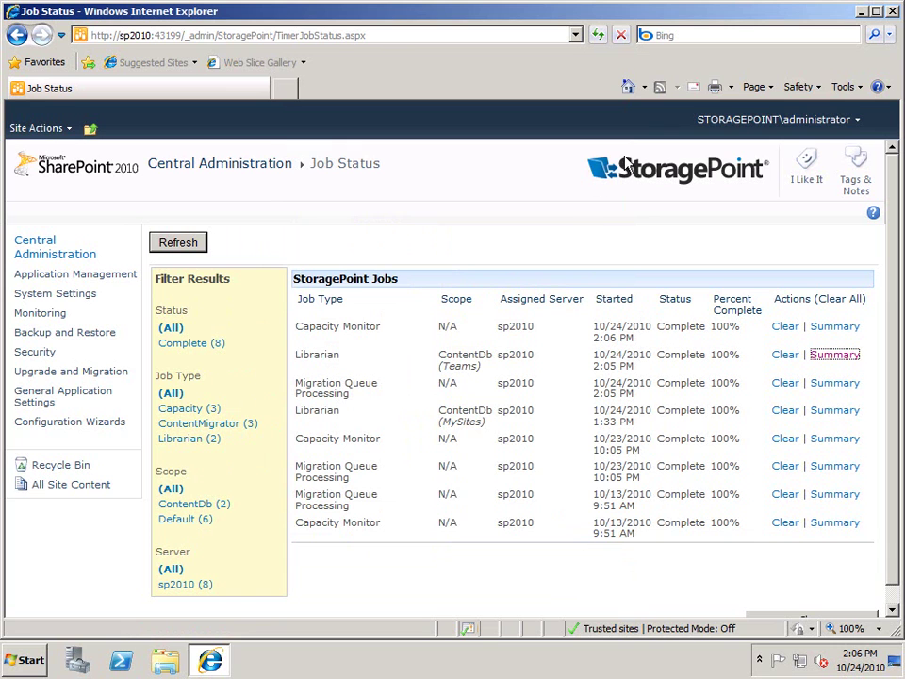
click(287, 89)
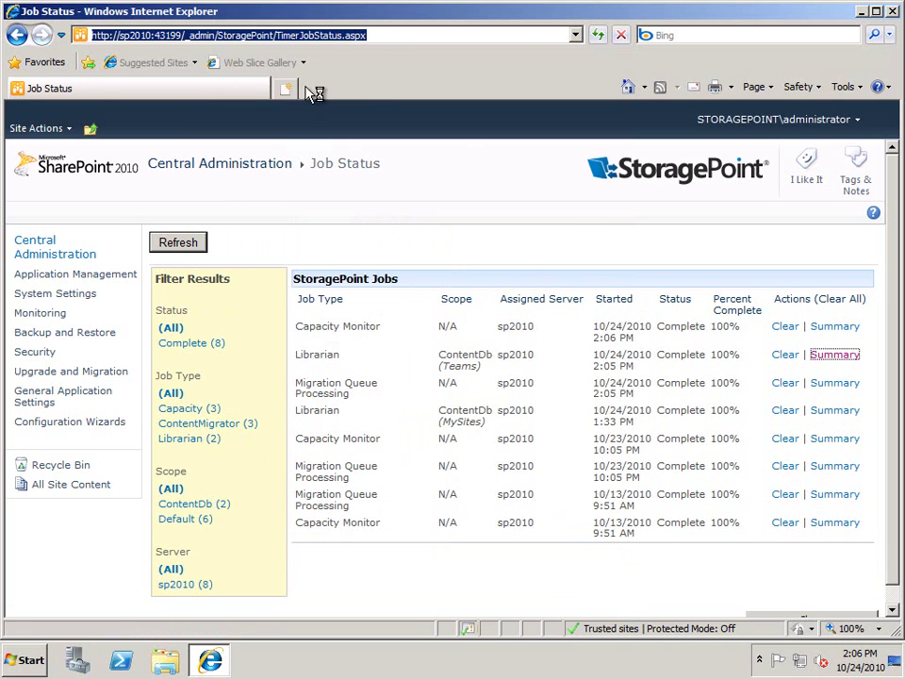
click(575, 35)
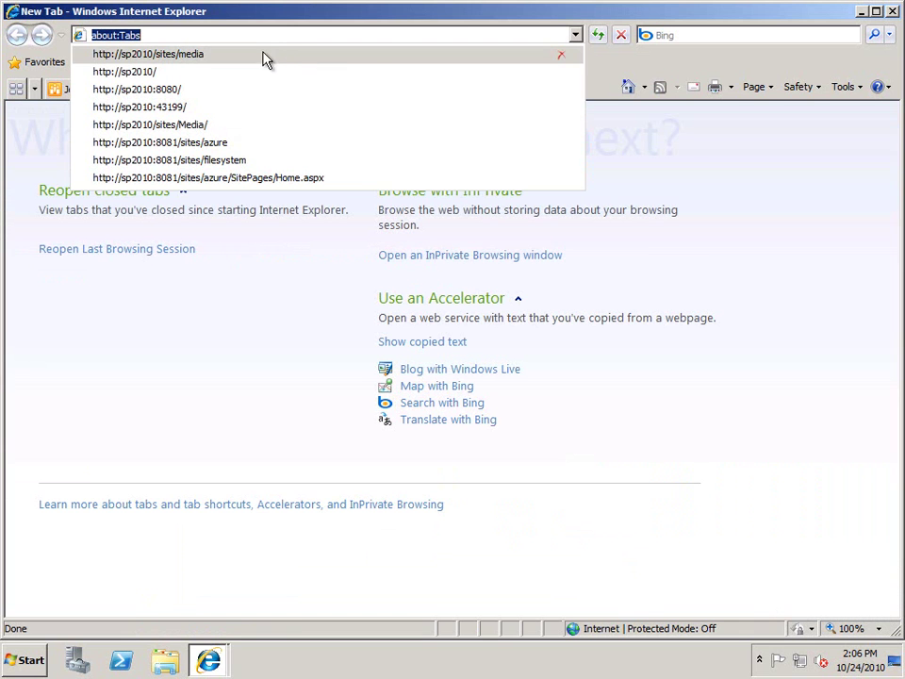
click(196, 40)
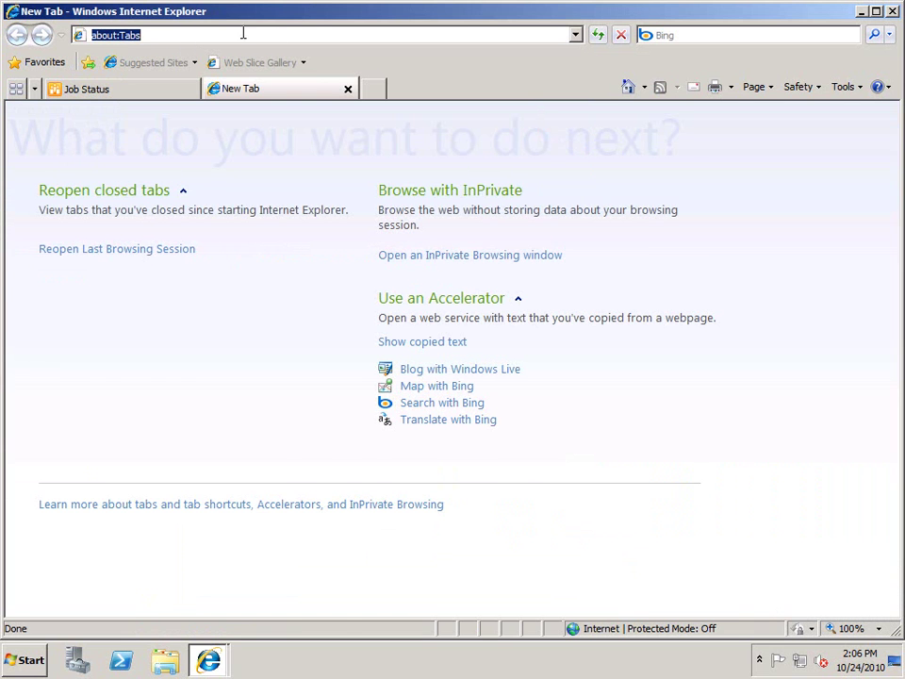
click(160, 88)
click(297, 92)
text(htt)
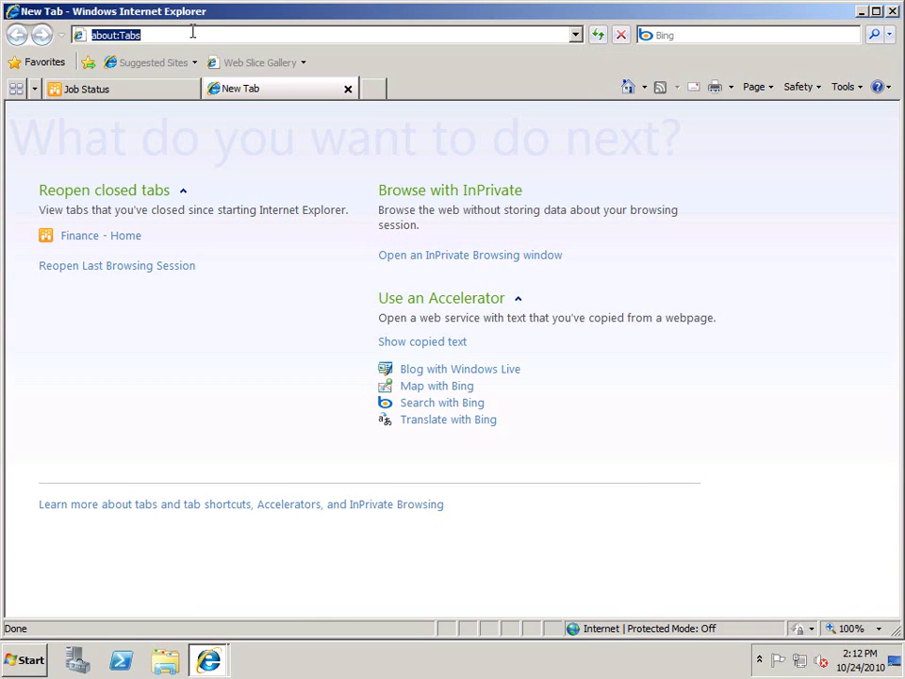
text(http://sp2010/Sites/Teams/Finance/SitePages/Home.aspx)
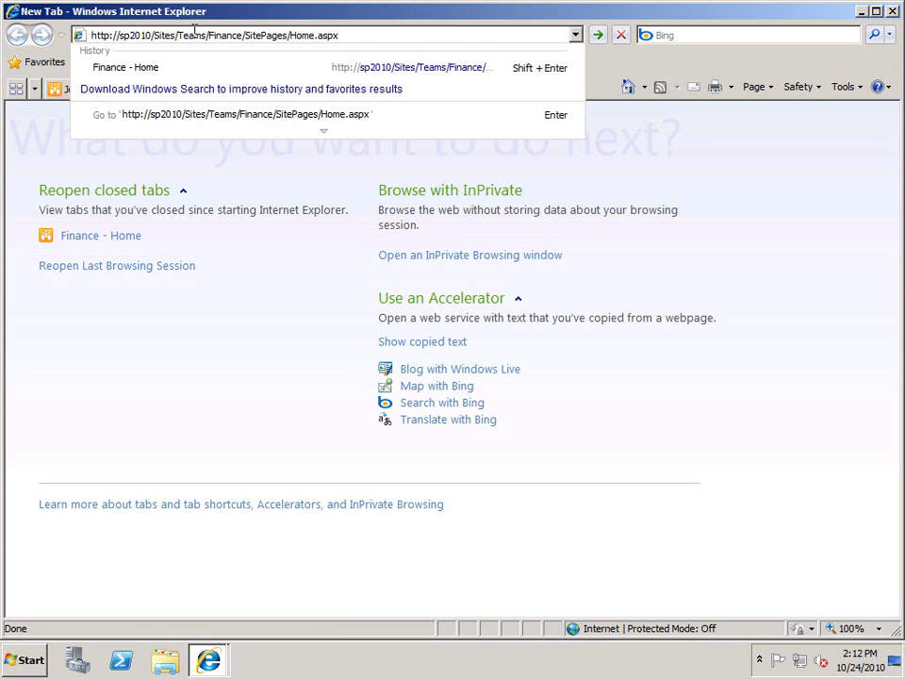
key(Return)
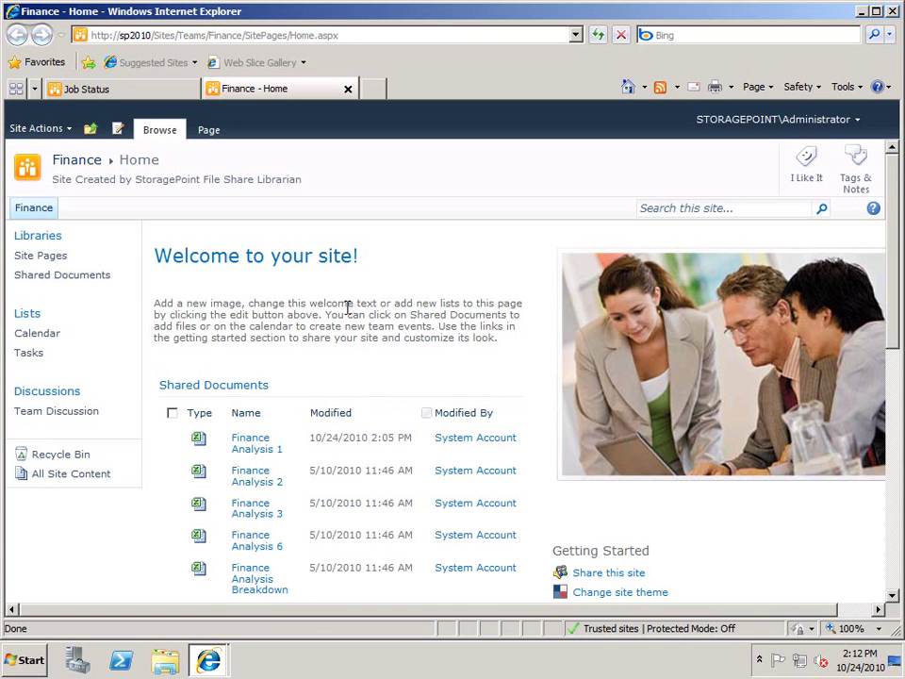
scroll(347, 308, down, 6)
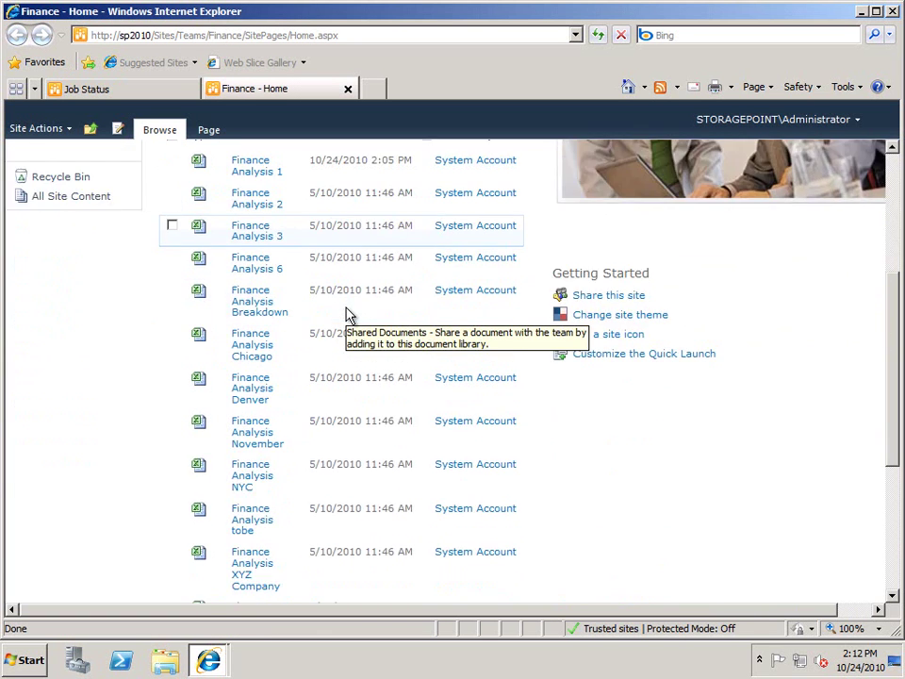
scroll(347, 307, down, 2)
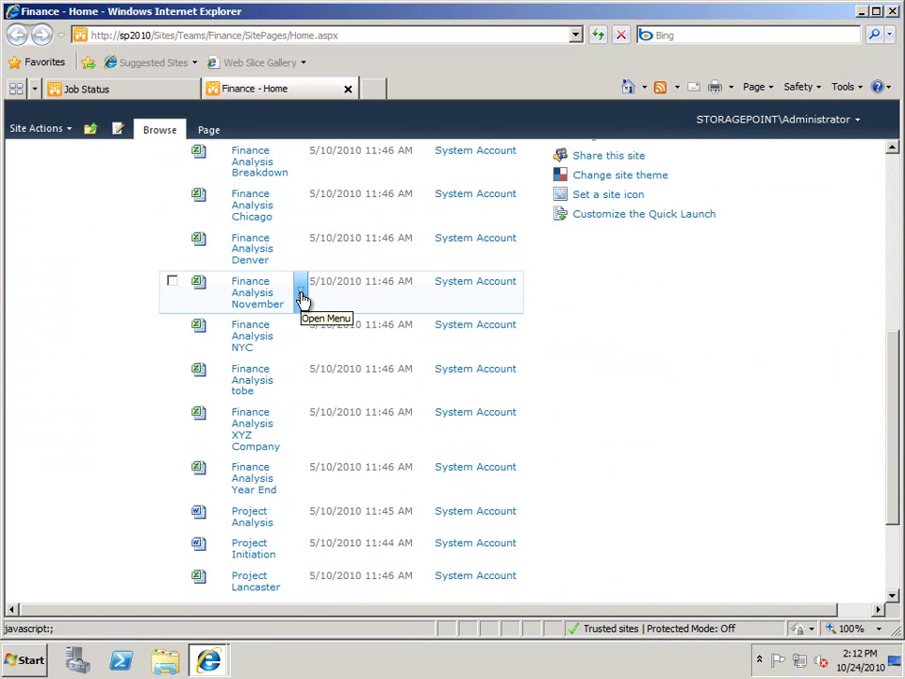
click(302, 296)
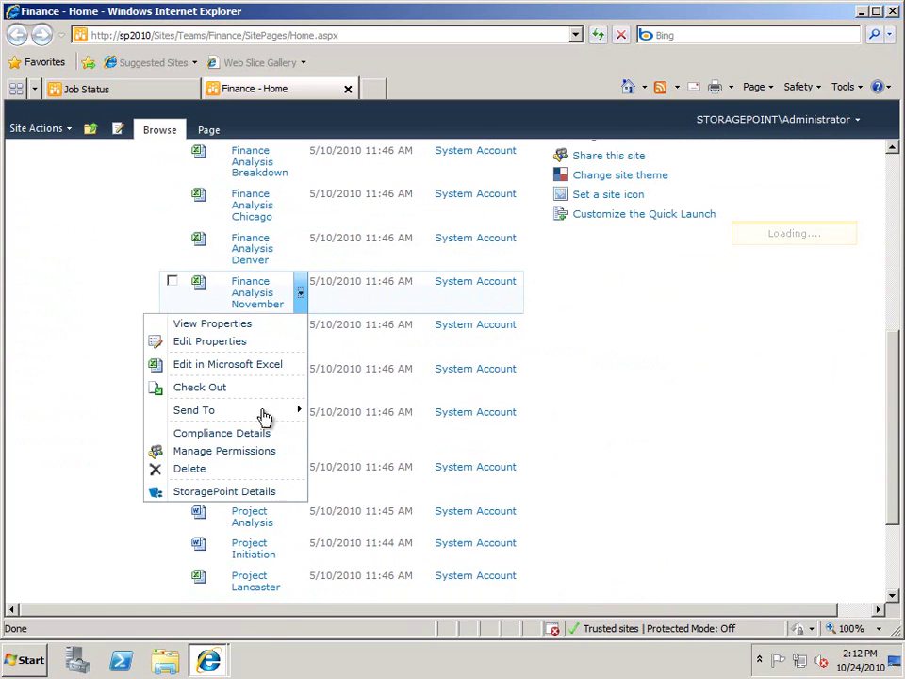
click(234, 499)
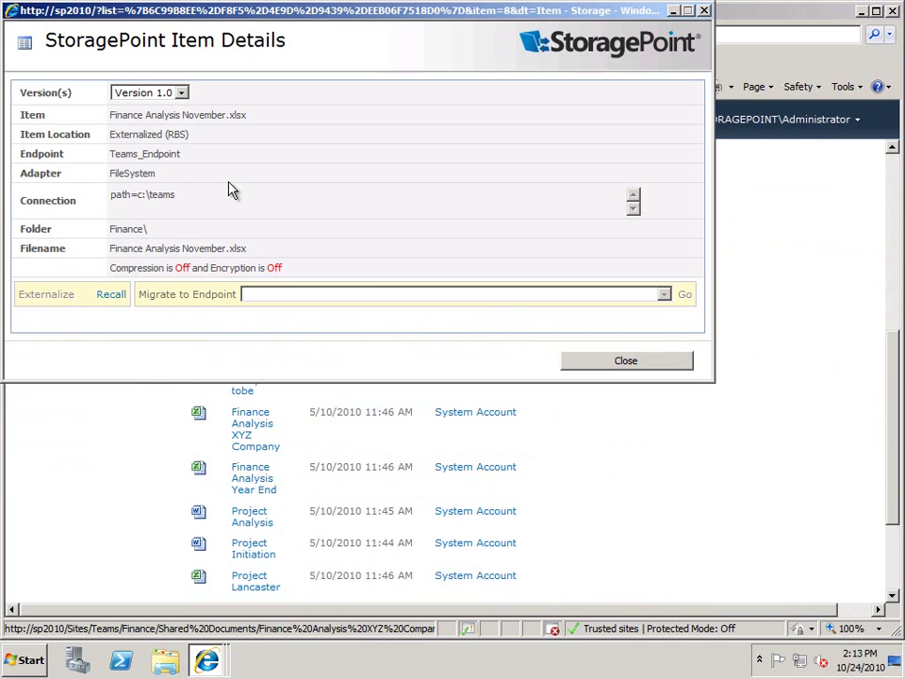
double_click(144, 195)
drag(144, 195, 646, 371)
double_click(141, 229)
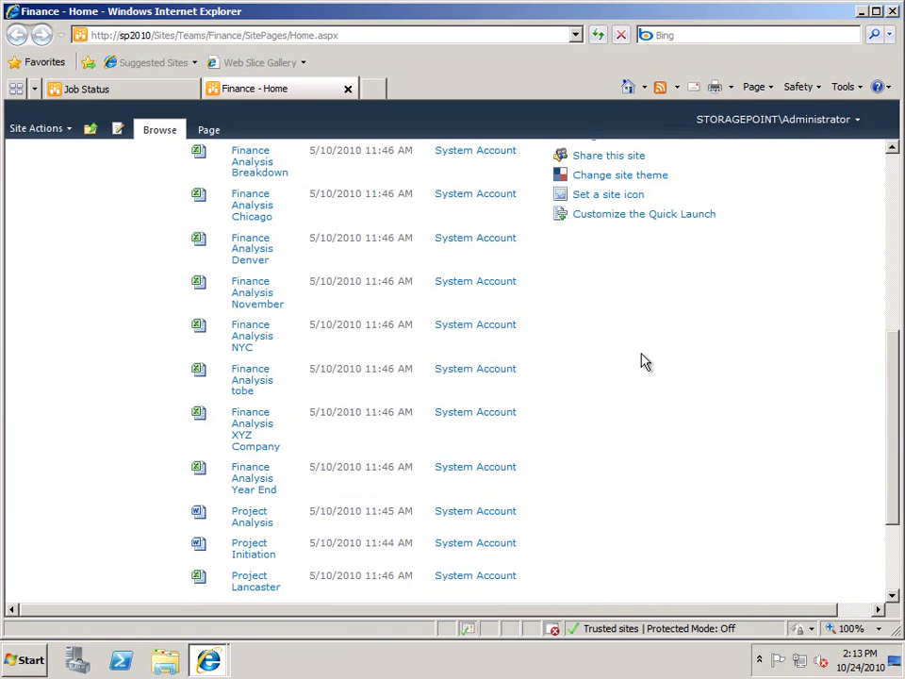